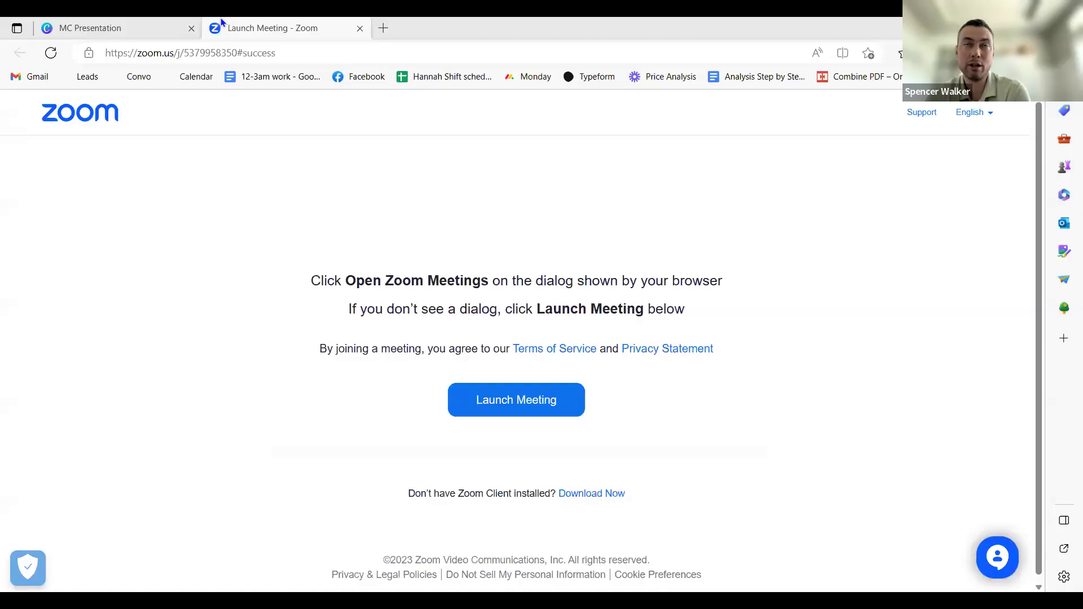
Step: Close the Zoom launch tab and present the financial model slide deck full screen
middle_click(221, 19)
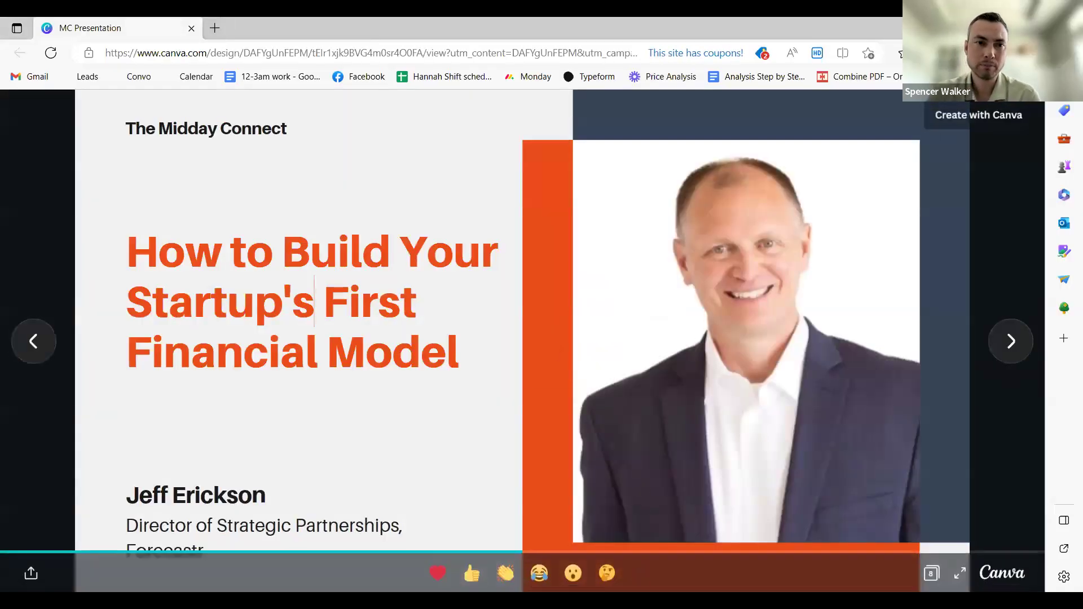
left_click(962, 578)
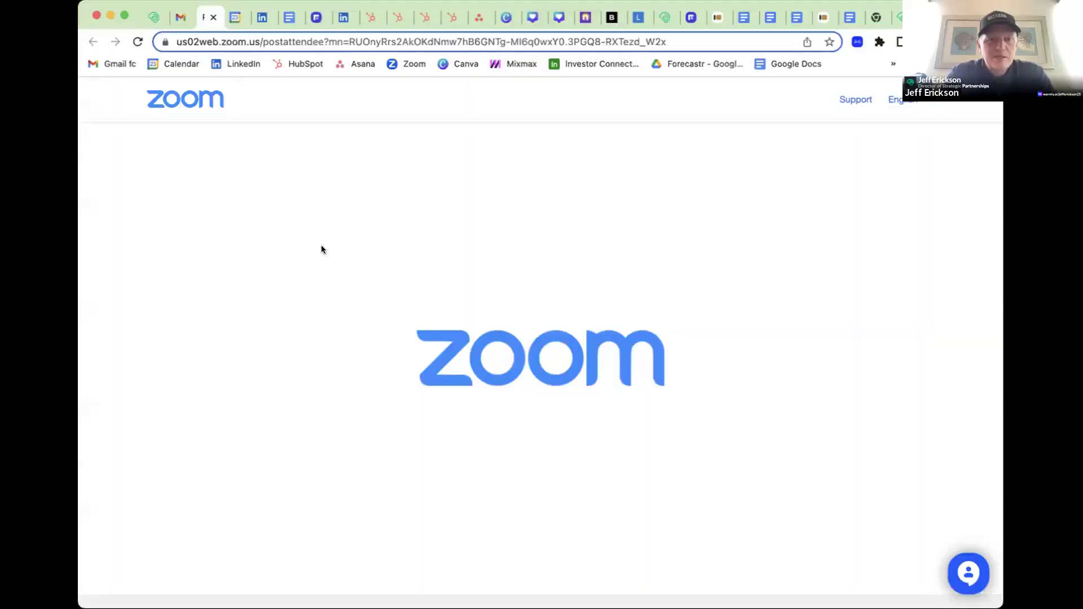
Step: Go to the CPG: Retail + Ecomm model dashboard and open the Financials menu
left_click(148, 14)
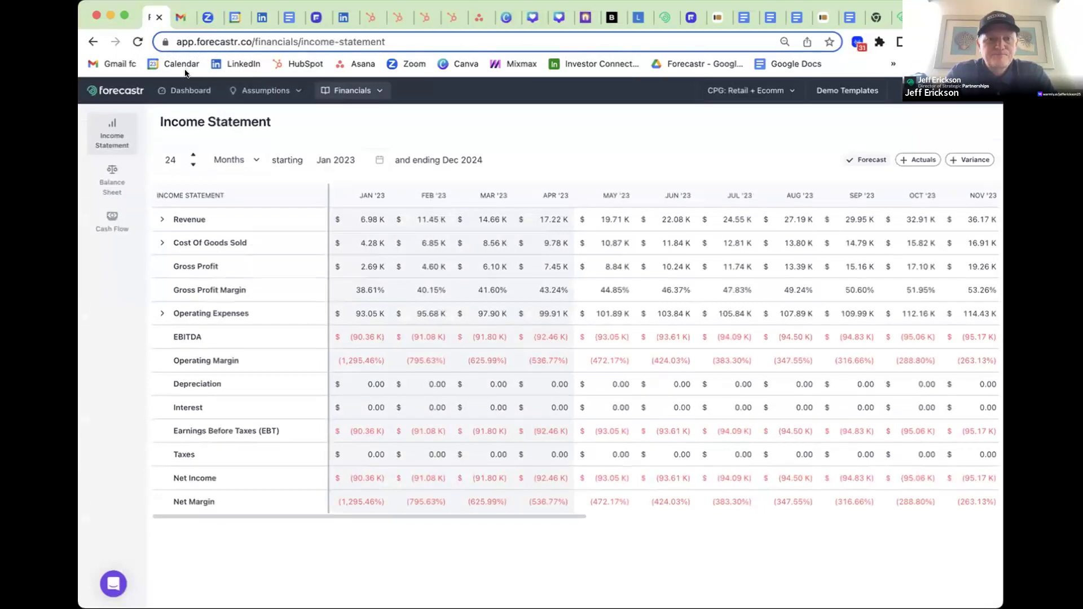
left_click(184, 90)
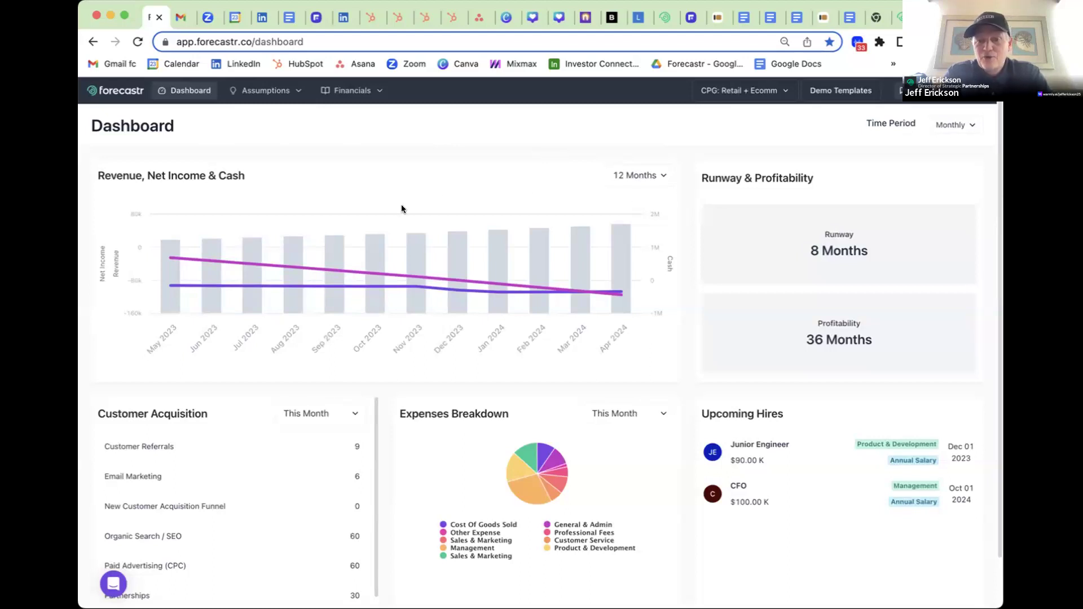
mouse_move(255, 90)
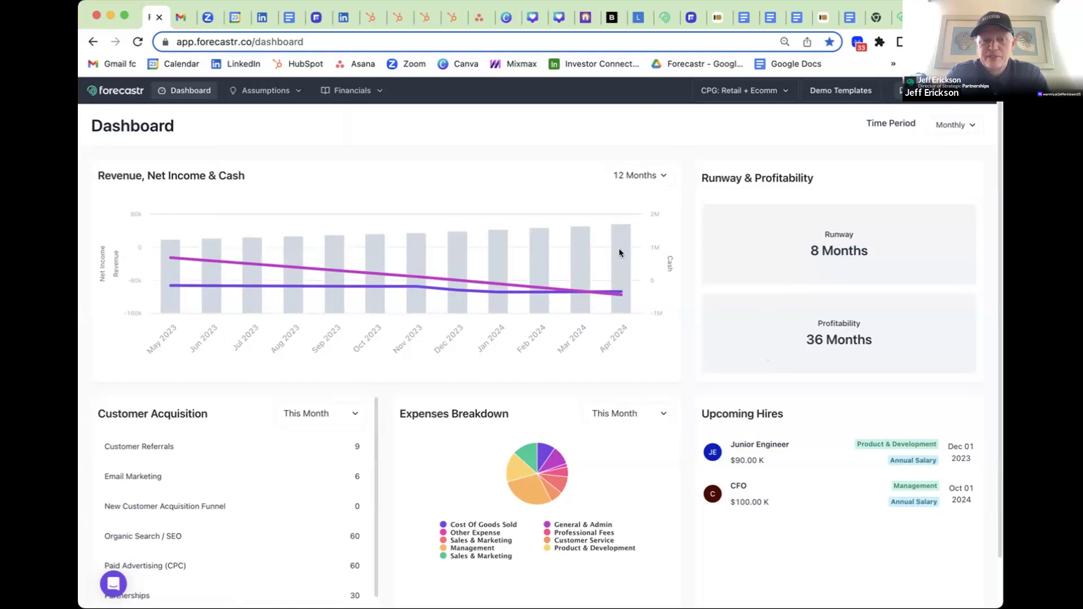
left_click(355, 93)
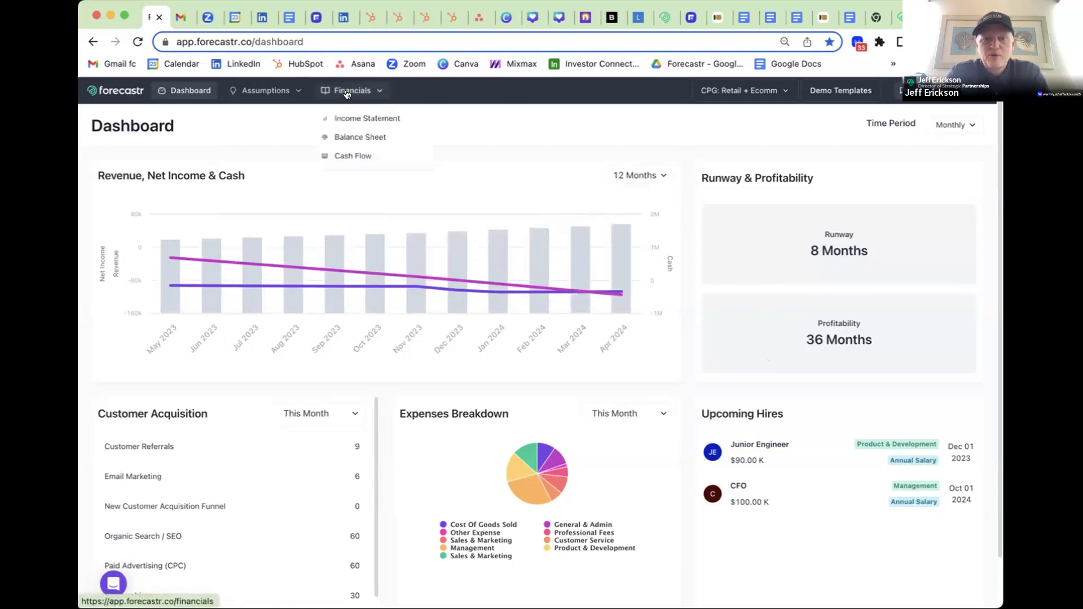
Step: Open the 24-month Income Statement, Jan 2023 to Dec 2024, with $6.98 K January revenue
left_click(346, 93)
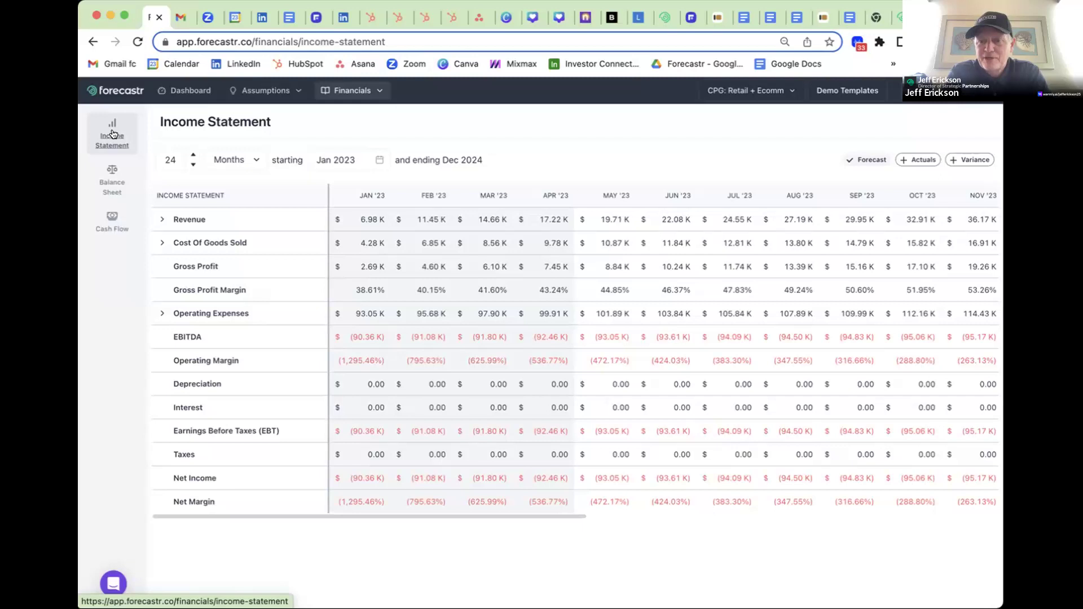
Step: Switch to the Cash Flow statement, showing $1.06 M cash in Jan 2023
left_click(108, 223)
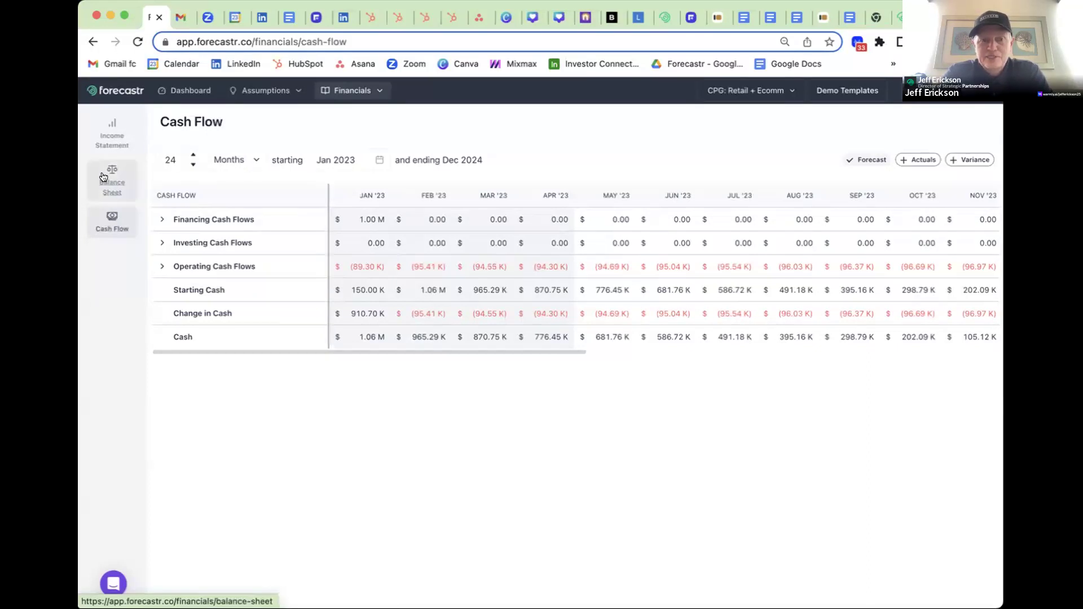
Step: Cycle through the Balance Sheet and Cash Flow, then return to the Income Statement
left_click(107, 133)
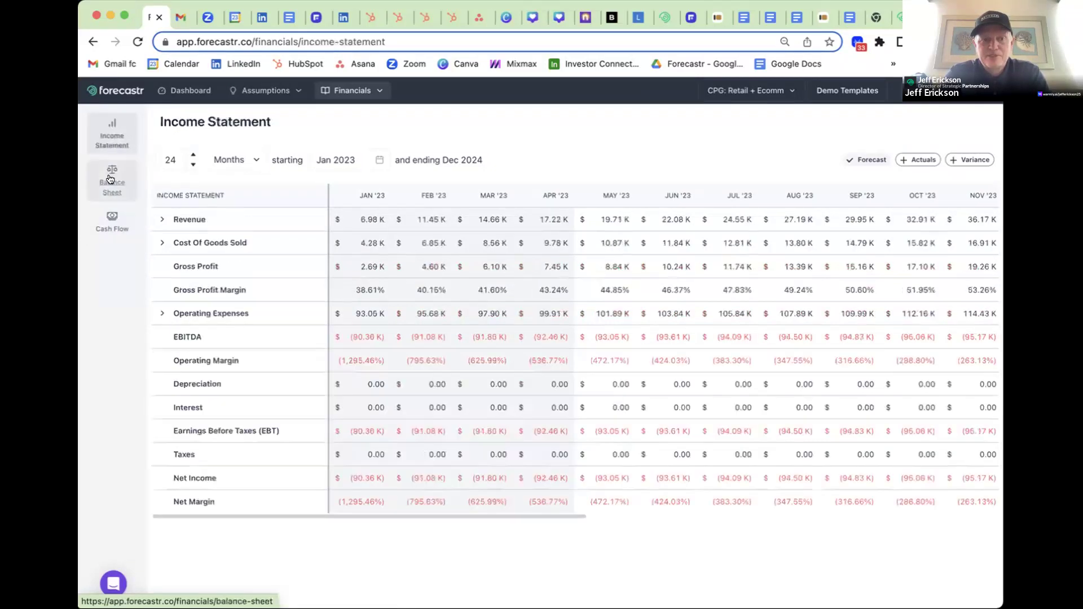
left_click(110, 179)
left_click(111, 133)
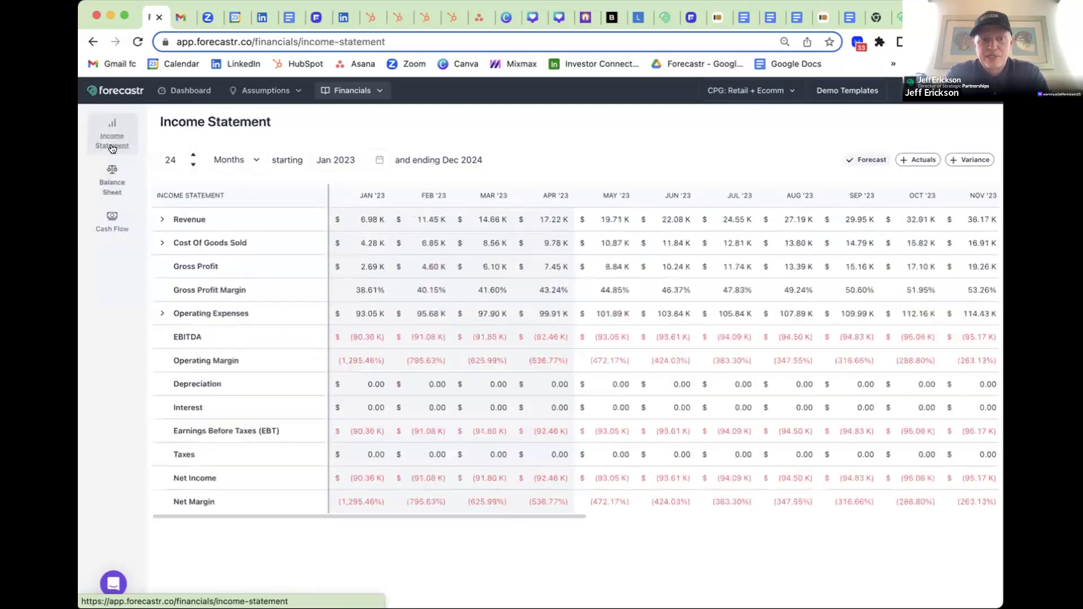
left_click(110, 179)
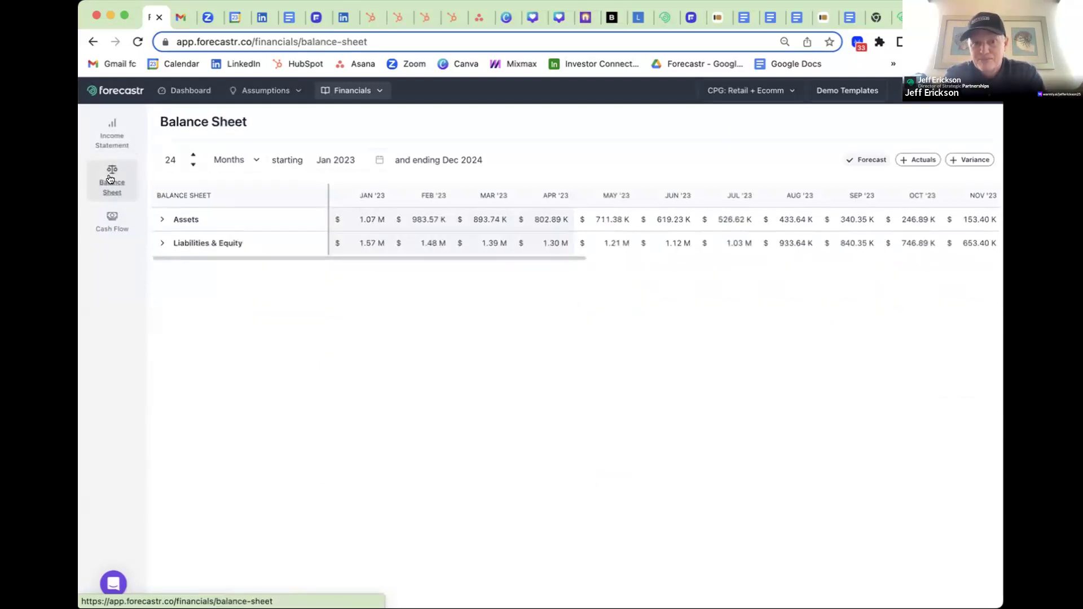
left_click(111, 226)
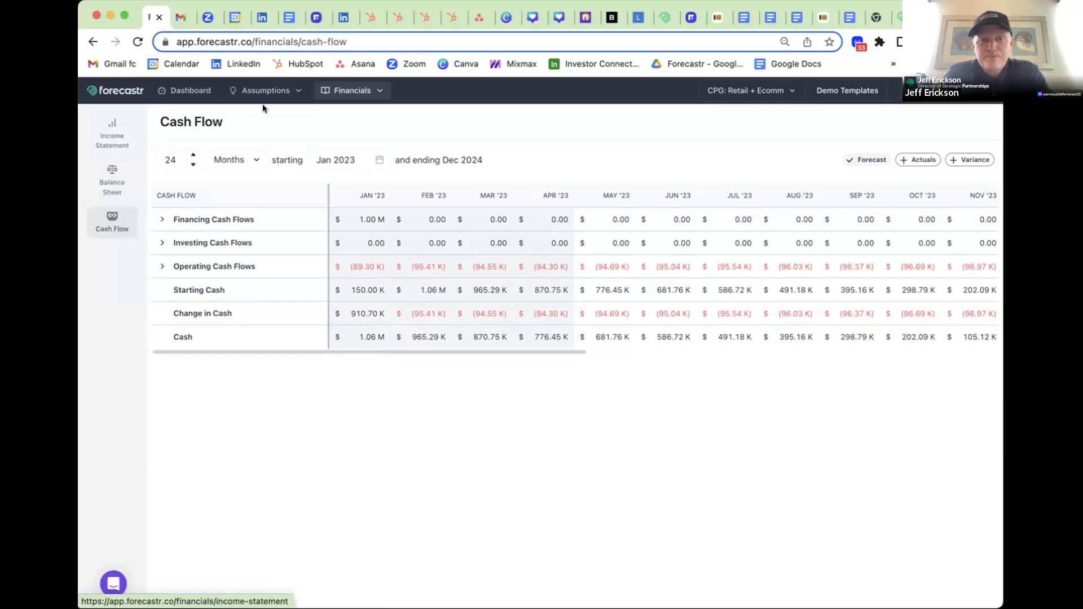
left_click(348, 93)
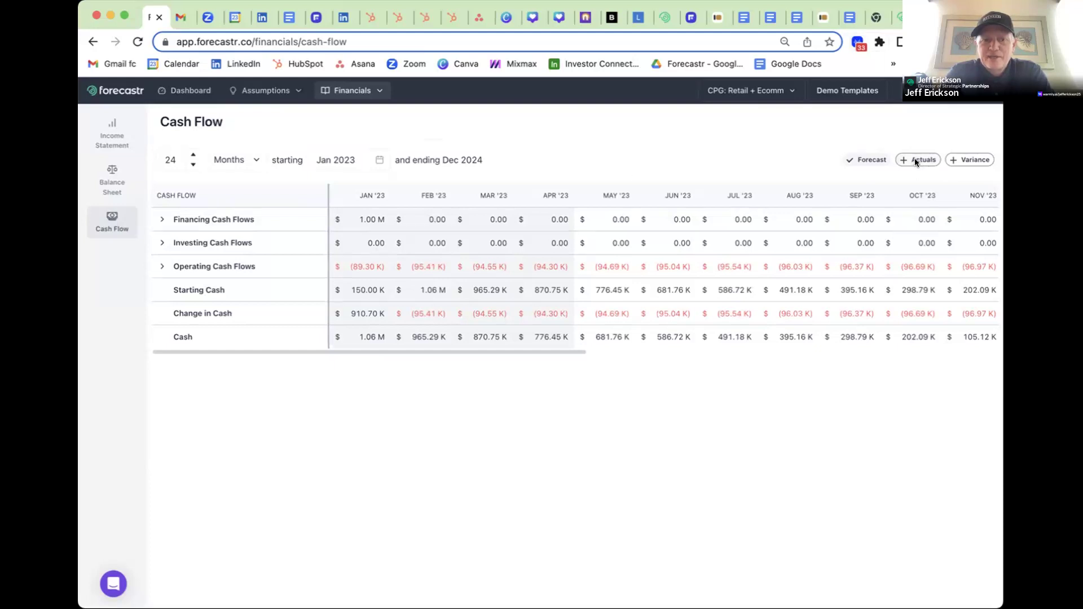
left_click(91, 133)
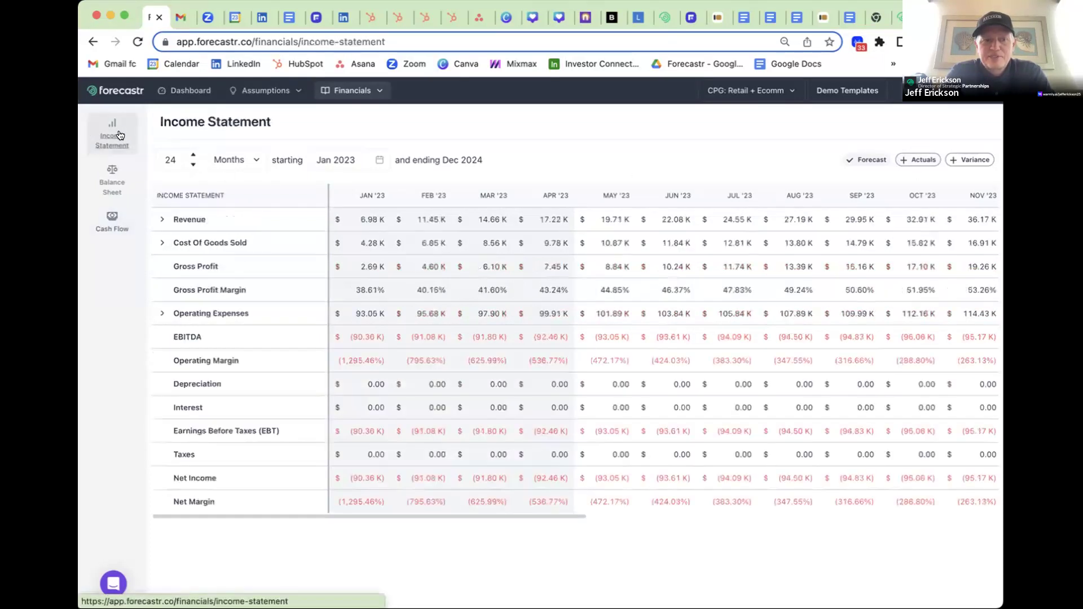
left_click(915, 164)
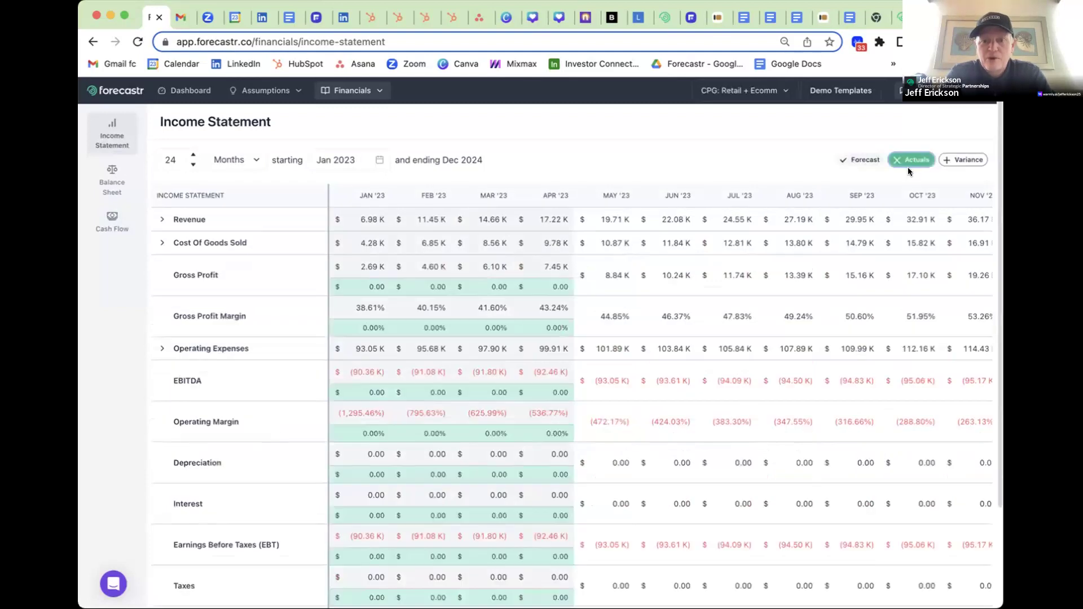
scroll(480, 352, "left", 3)
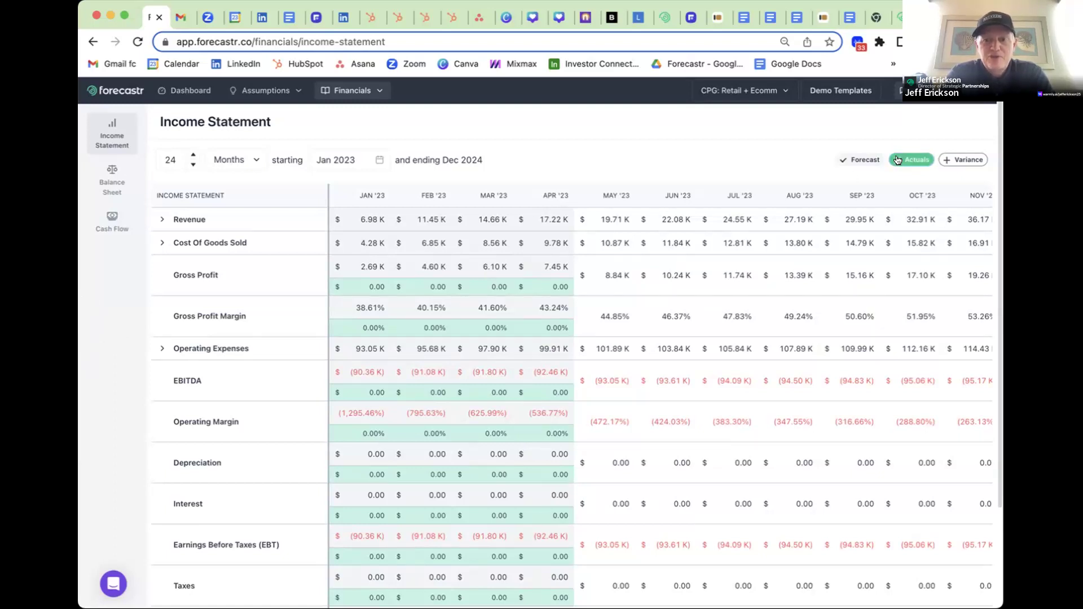
left_click(966, 159)
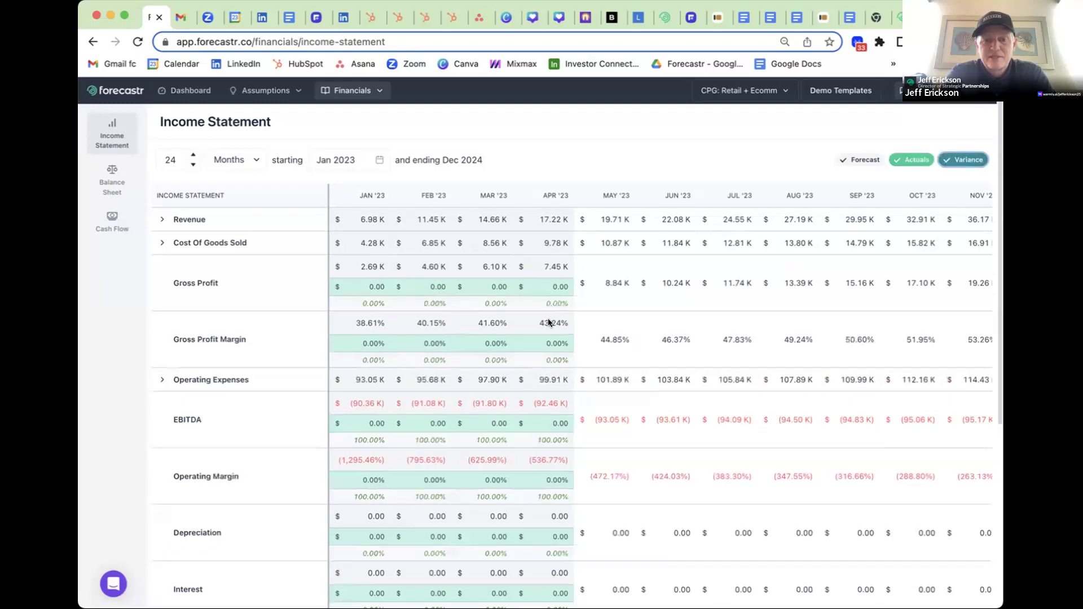
scroll(543, 386, "down", 2)
scroll(543, 385, "down", 6)
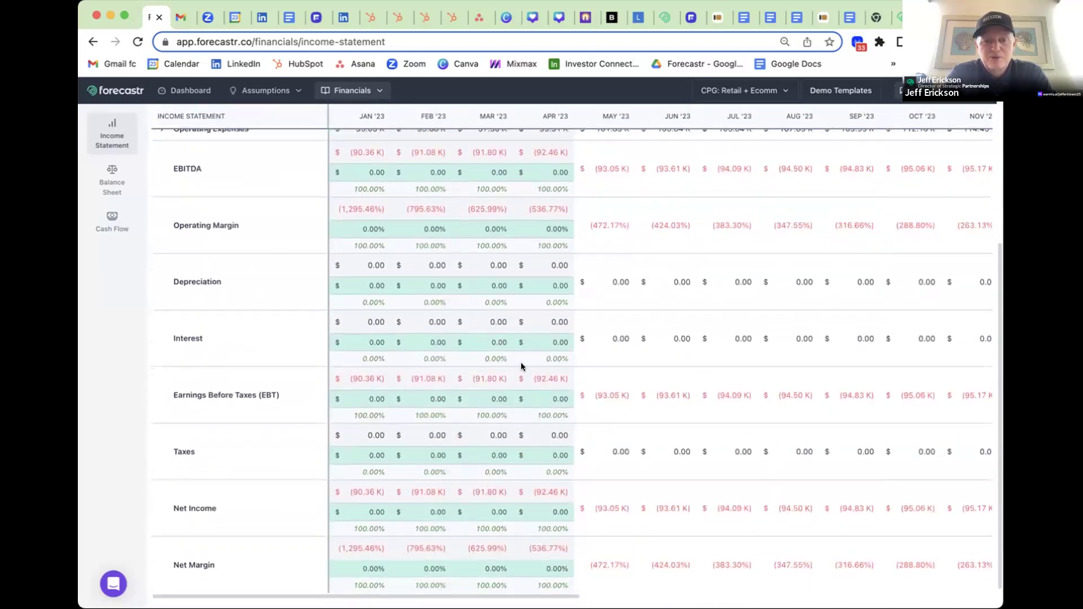
scroll(520, 364, "up", 4)
scroll(520, 368, "up", 2)
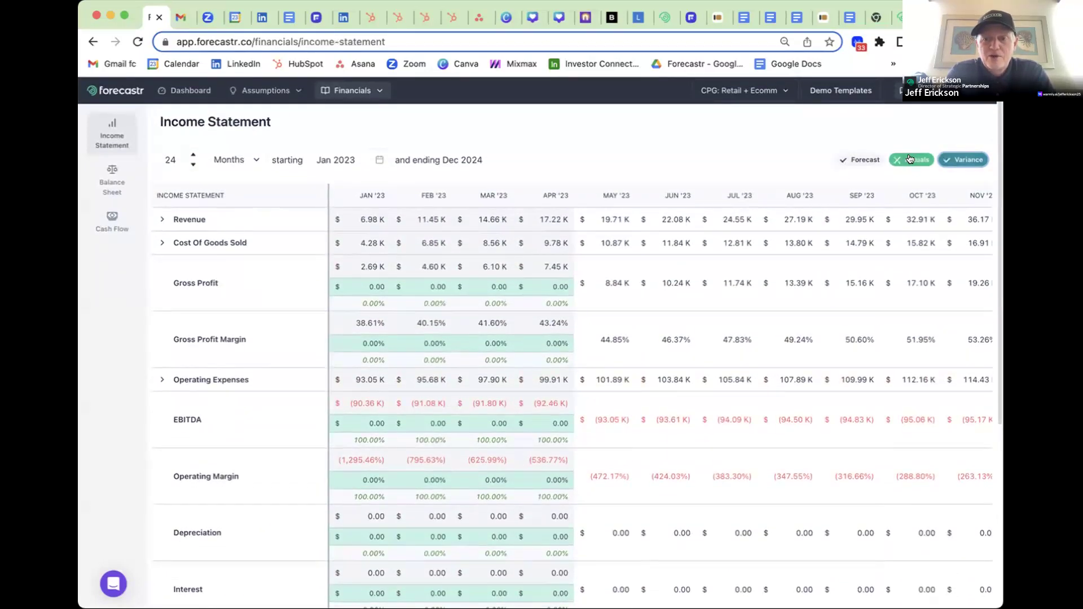
left_click(909, 159)
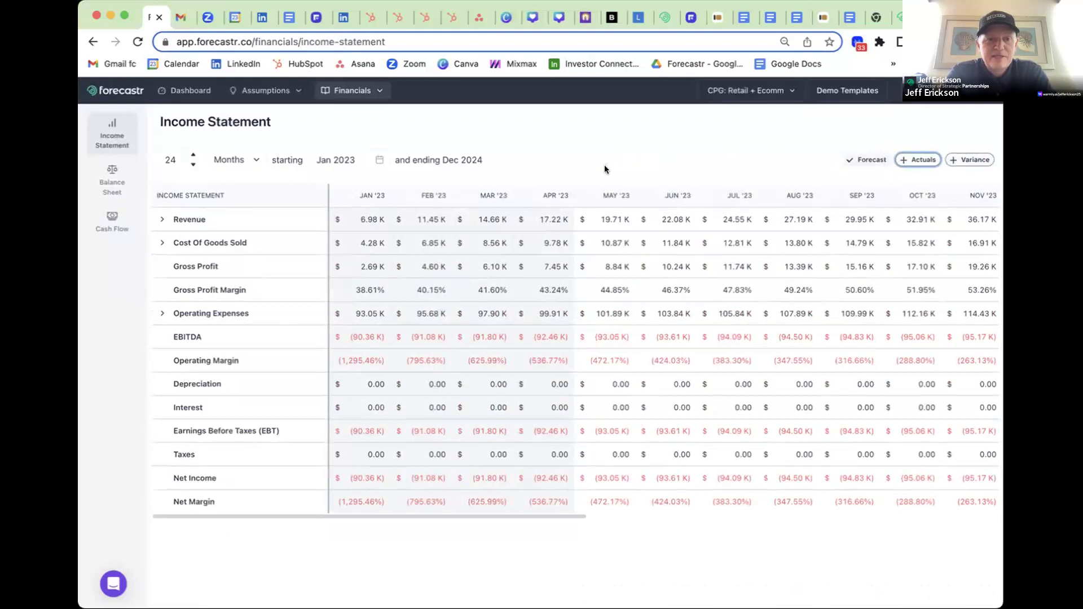
Step: Open the Customer Acquisition assumptions charting monthly customers by channel for 2023–2024
left_click(255, 91)
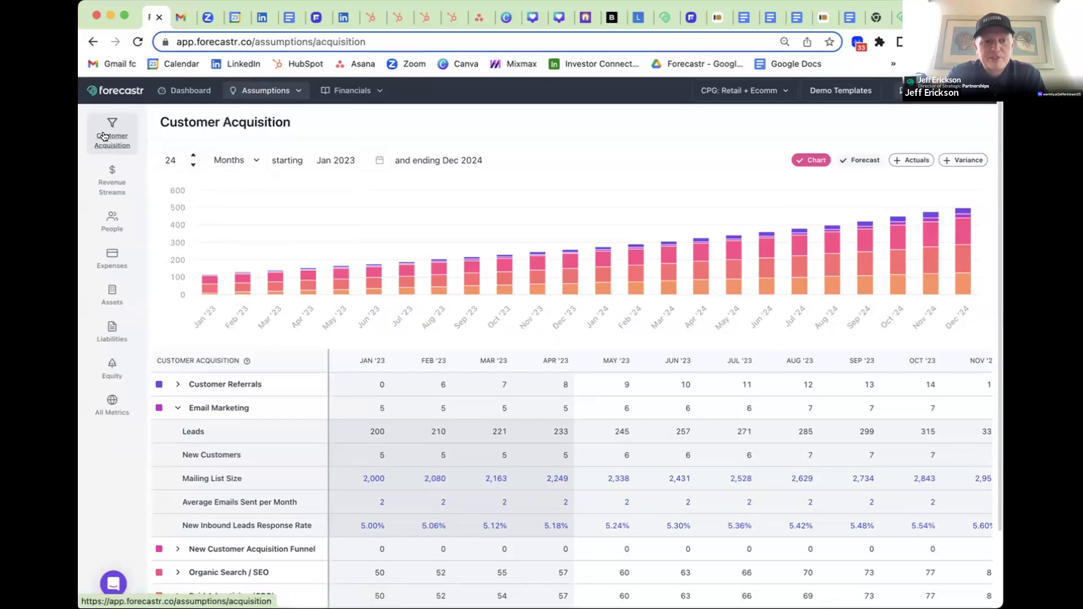
mouse_move(228, 206)
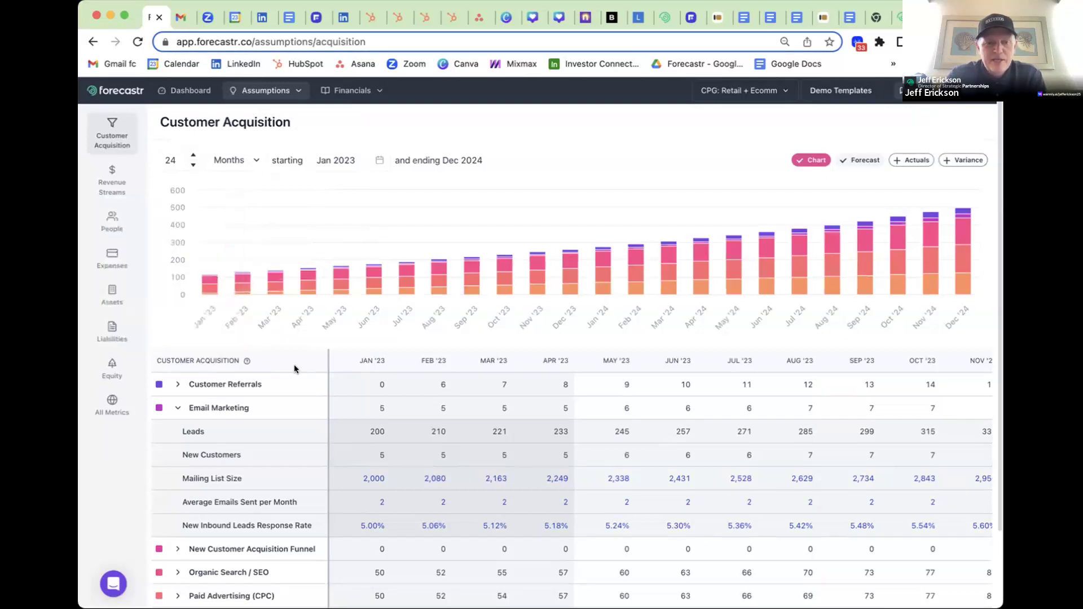
scroll(295, 367, "down", 3)
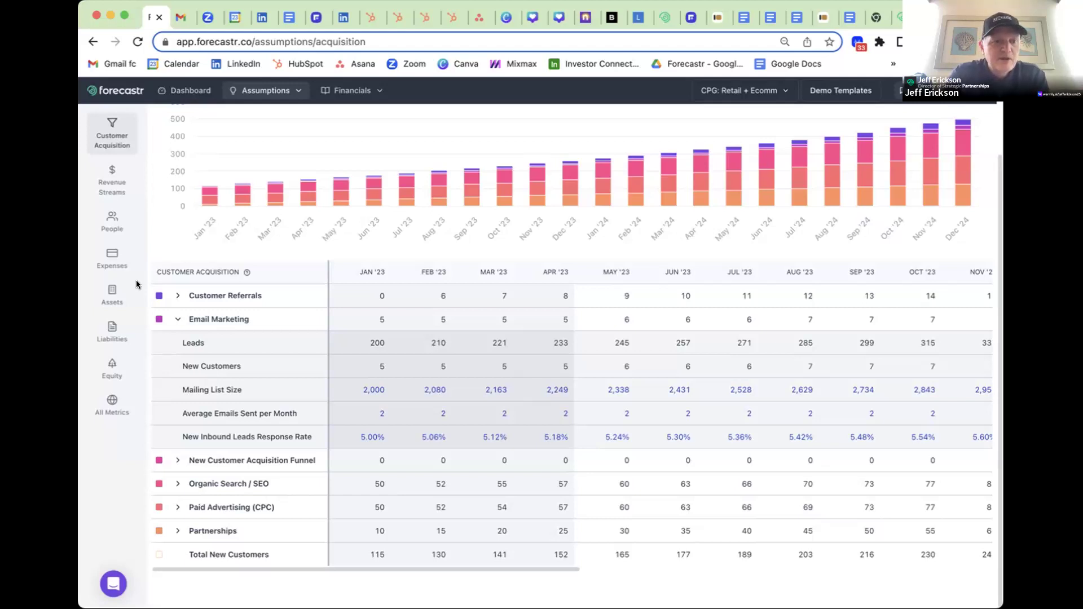
mouse_move(203, 133)
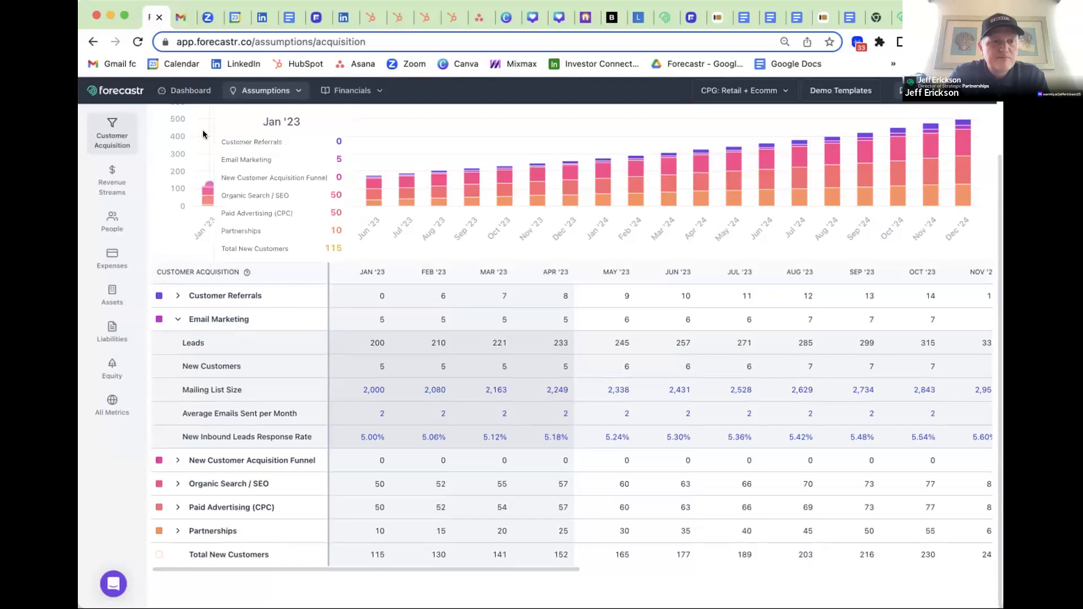
Step: Move between Revenue Streams and Expenses, ending on Revenue Streams with $6.98 K January revenue
left_click(104, 186)
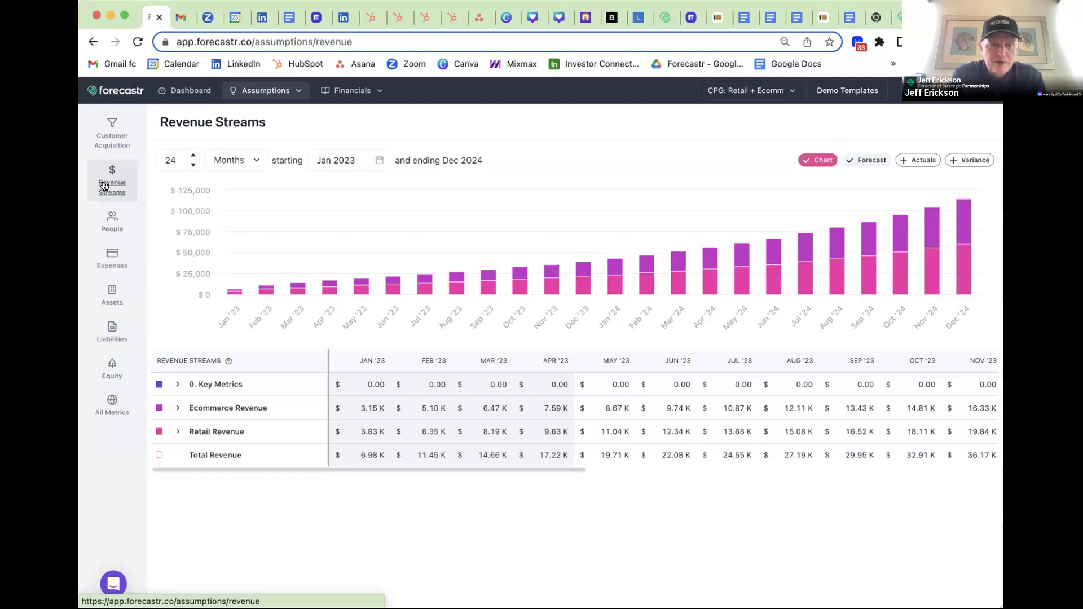
left_click(110, 258)
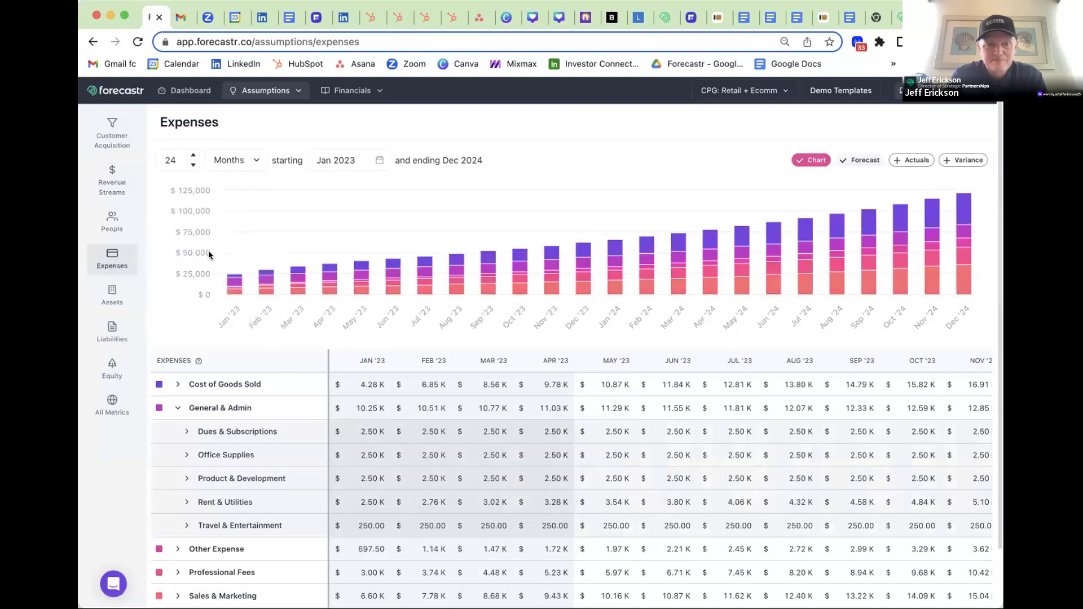
left_click(109, 187)
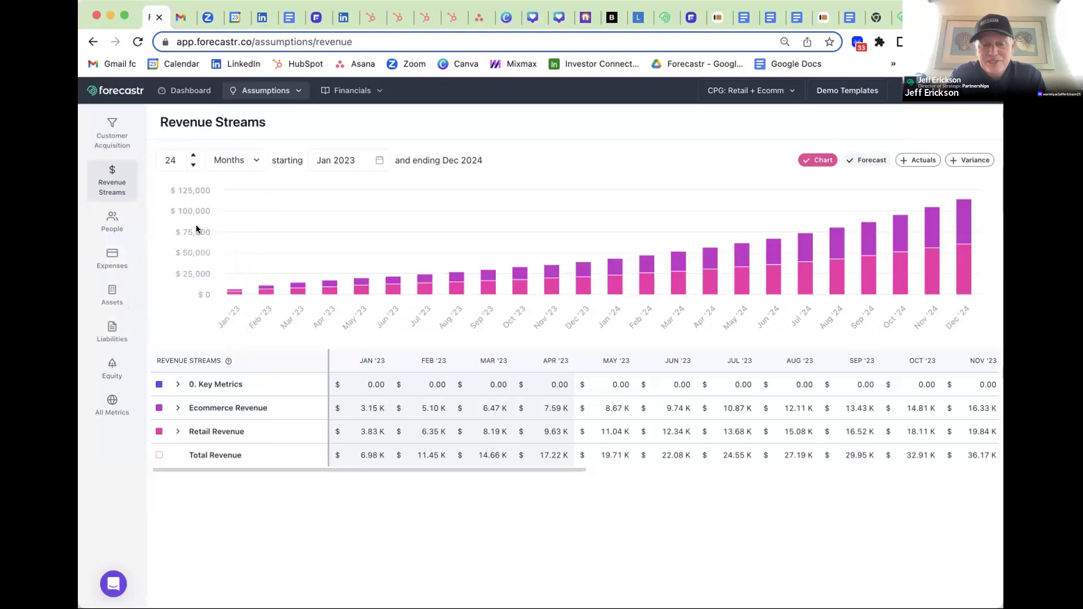
Step: Open the People assumptions showing $72.50 K personnel cost and a headcount of 8
left_click(108, 226)
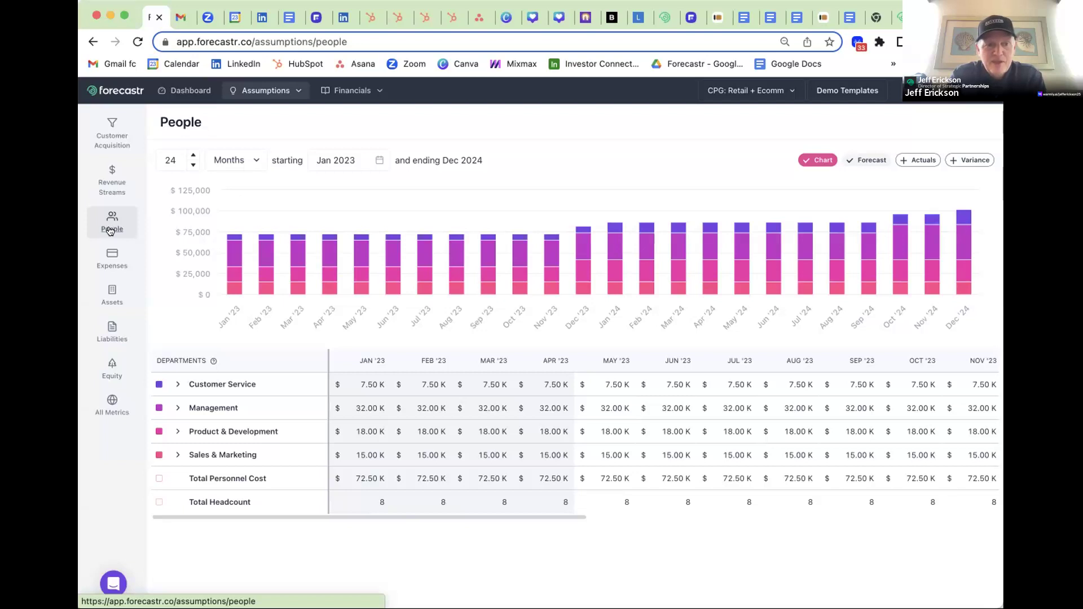
Step: Return to the Expenses assumptions and scroll down to the Total Expense Value row
left_click(112, 256)
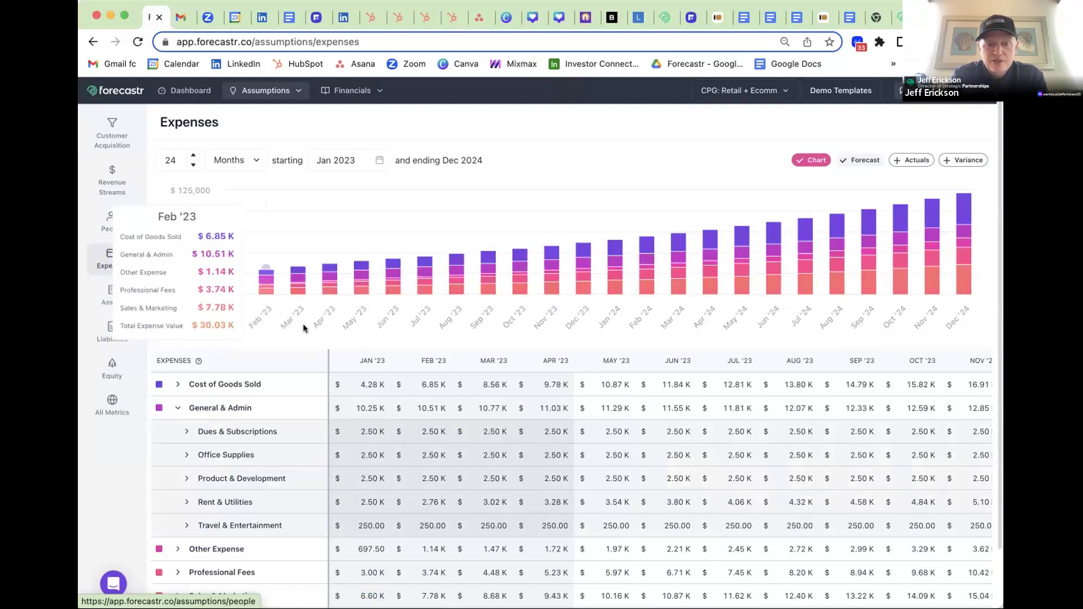
scroll(354, 394, "down", 2)
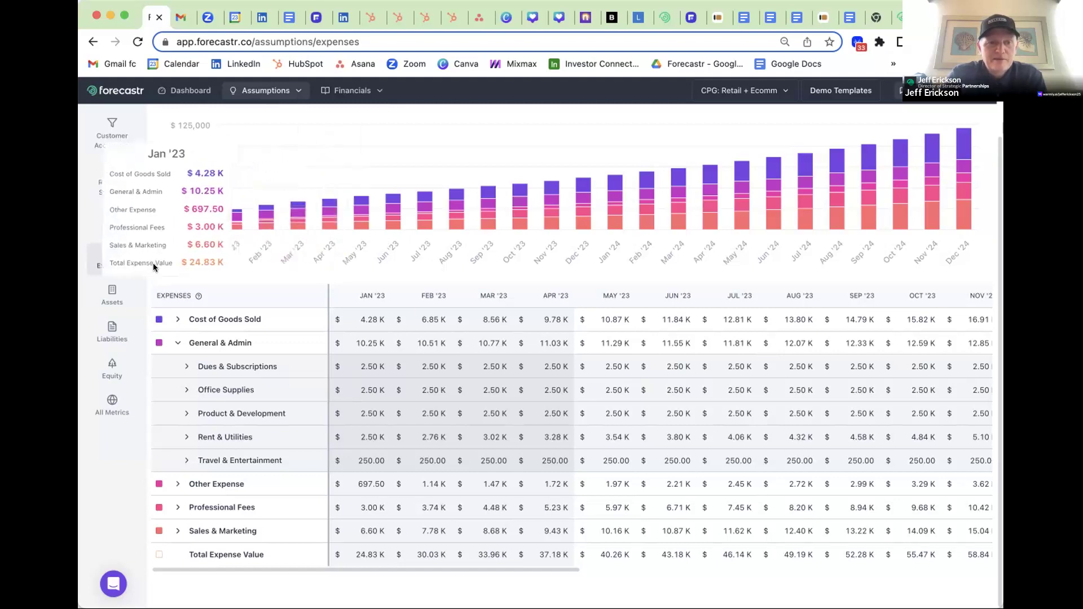
mouse_move(340, 90)
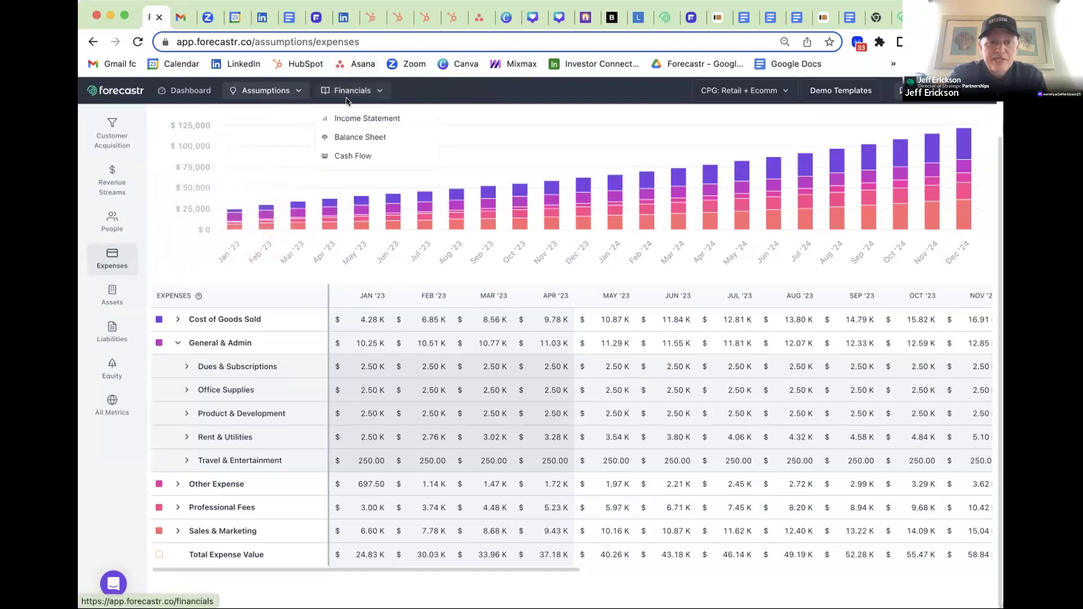
Step: Open the Income Statement and scroll across its monthly columns from 2023 into late 2024
left_click(346, 118)
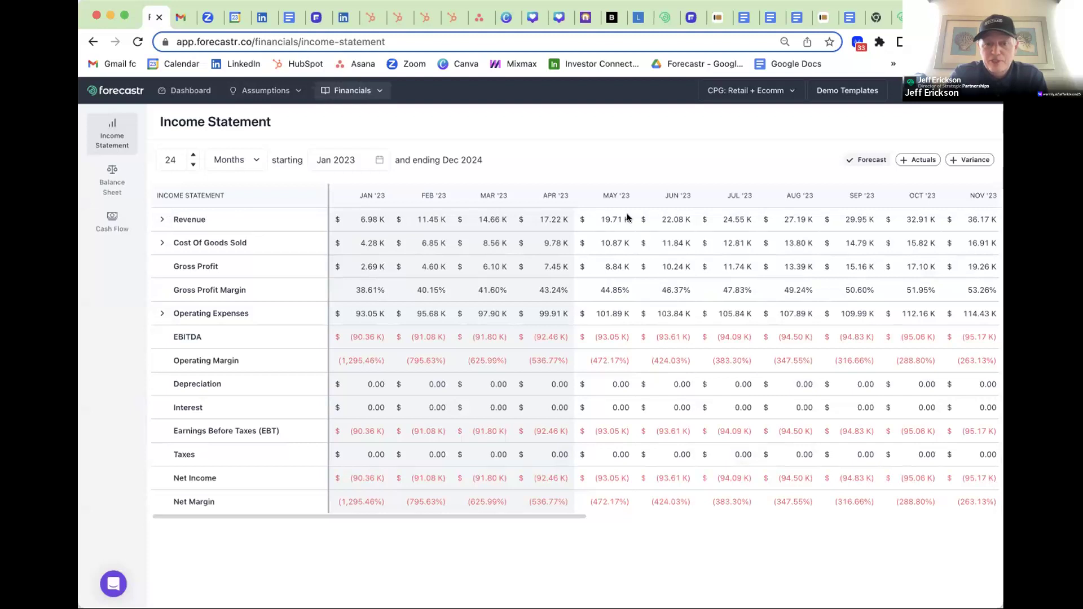
scroll(747, 219, "right", 10)
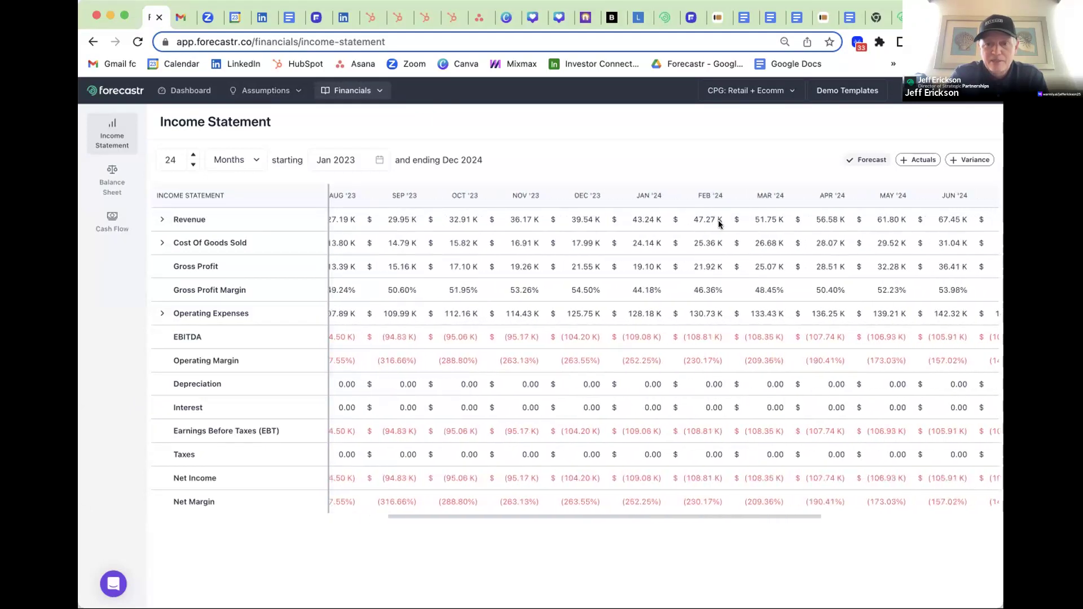
scroll(597, 246, "left", 4)
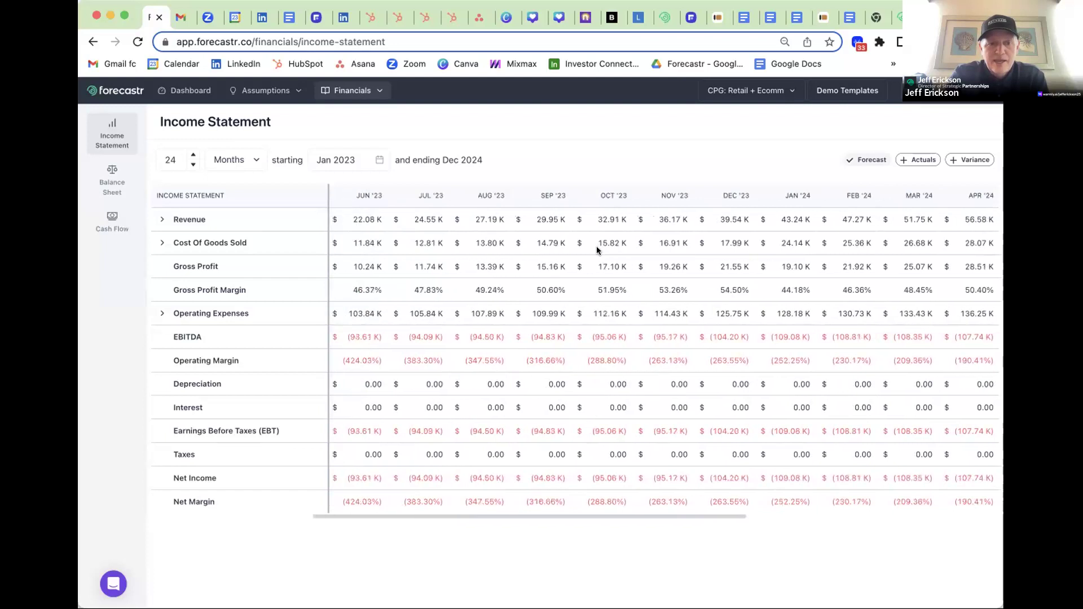
scroll(596, 246, "left", 1)
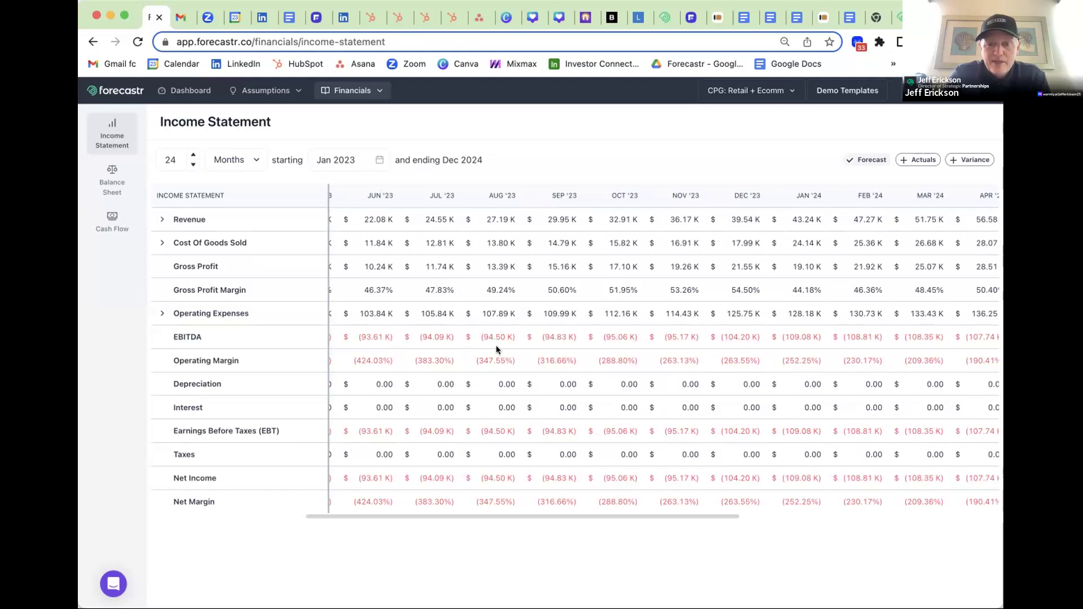
scroll(496, 345, "right", 3)
scroll(495, 345, "right", 10)
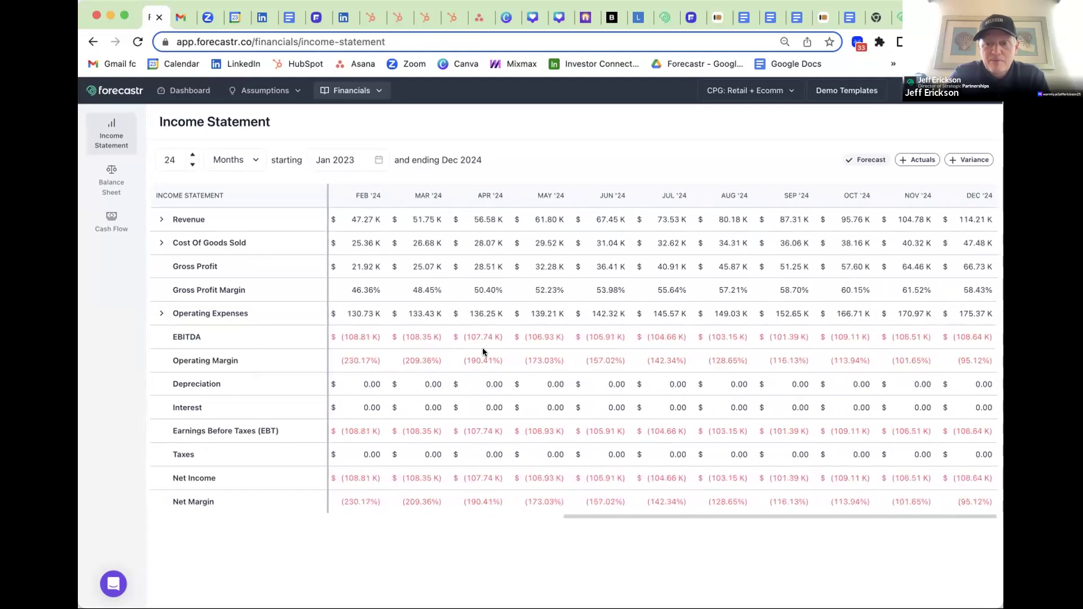
scroll(530, 327, "left", 8)
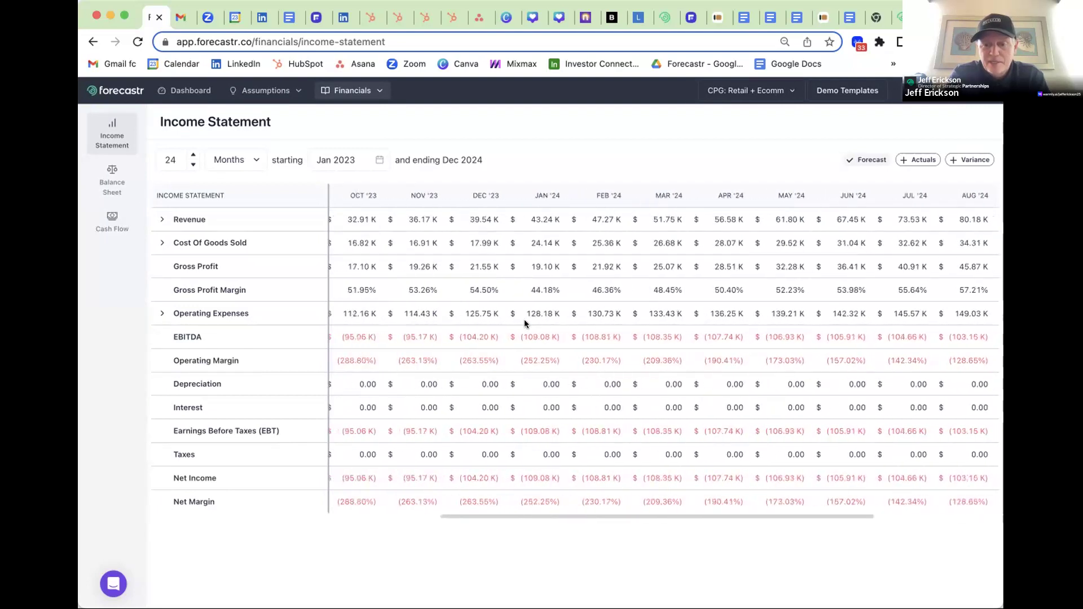
scroll(524, 323, "left", 1)
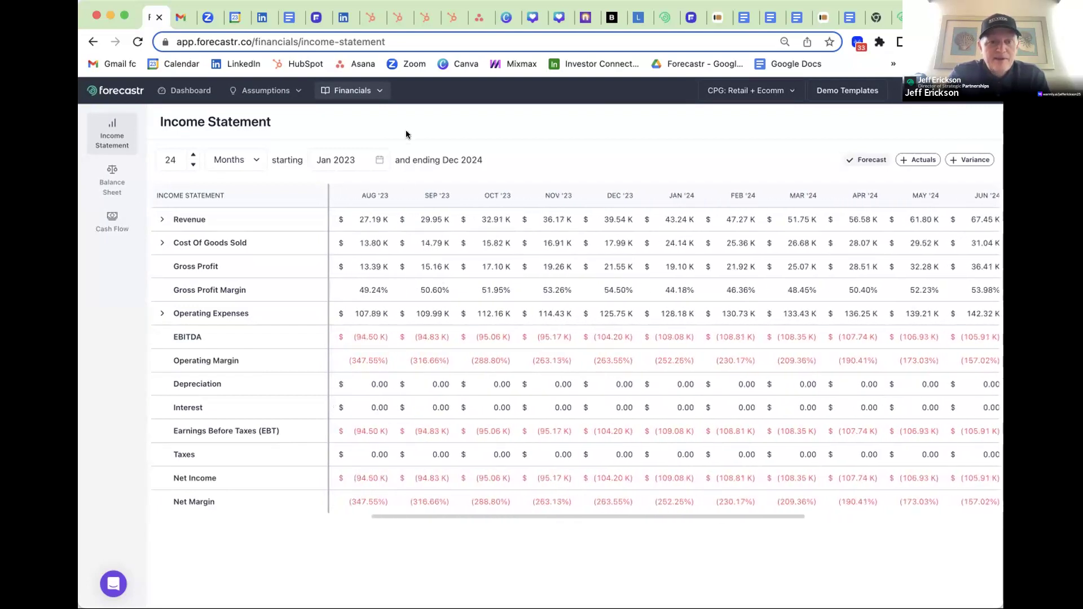